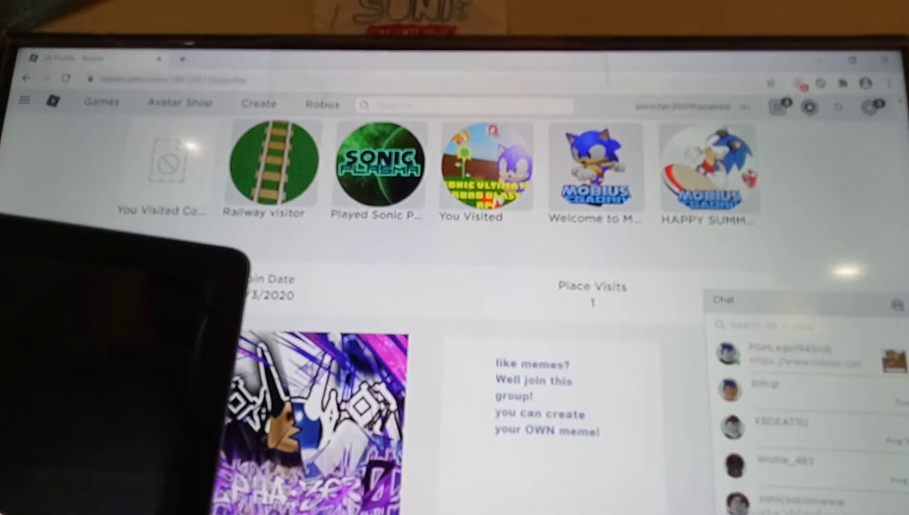
{"action": "scroll", "coordinate": [501, 348], "scroll_direction": "up", "scroll_amount": 4}
{"action": "scroll", "coordinate": [490, 327], "scroll_direction": "down", "scroll_amount": 3}
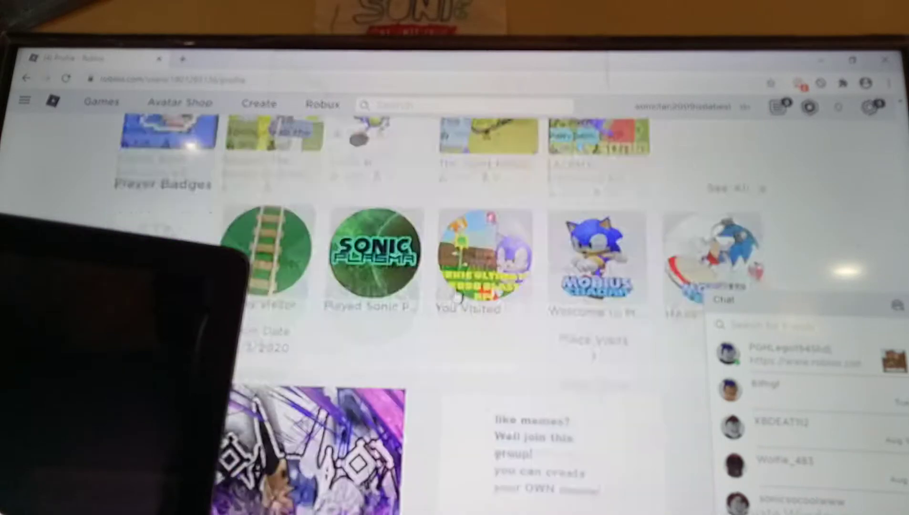
{"action": "scroll", "coordinate": [476, 306], "scroll_direction": "up", "scroll_amount": 1}
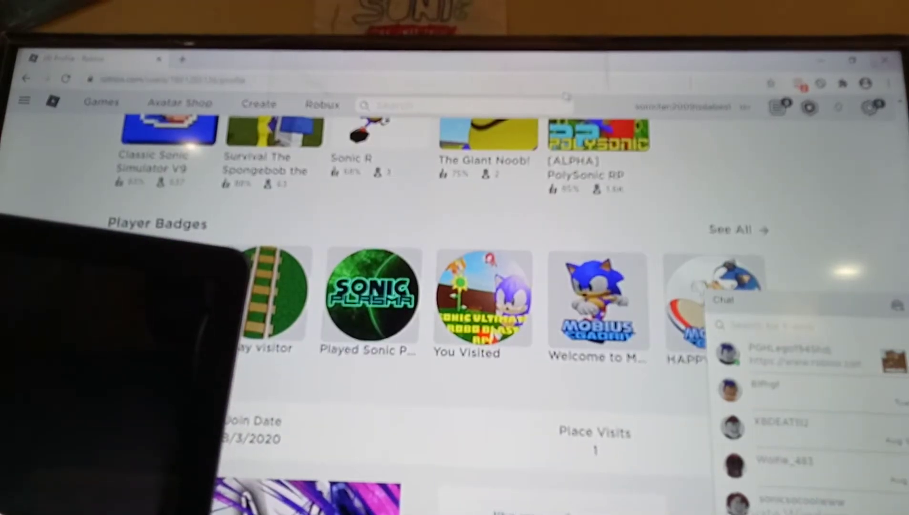
{"action": "scroll", "coordinate": [542, 97], "scroll_direction": "up", "scroll_amount": 3}
{"action": "scroll", "coordinate": [277, 326], "scroll_direction": "up", "scroll_amount": 5}
{"action": "scroll", "coordinate": [266, 354], "scroll_direction": "up", "scroll_amount": 5}
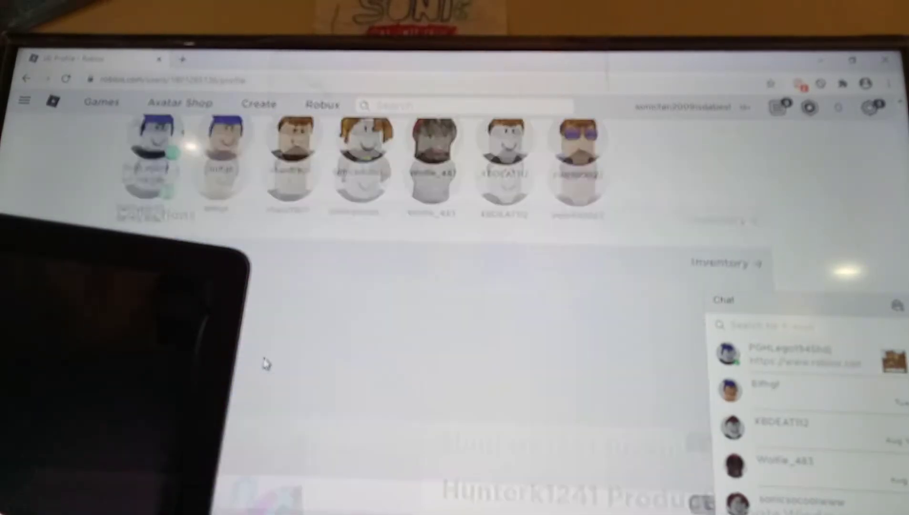
{"action": "scroll", "coordinate": [262, 341], "scroll_direction": "up", "scroll_amount": 3}
{"action": "scroll", "coordinate": [263, 332], "scroll_direction": "up", "scroll_amount": 2}
{"action": "scroll", "coordinate": [291, 259], "scroll_direction": "down", "scroll_amount": 5}
{"action": "scroll", "coordinate": [300, 182], "scroll_direction": "up", "scroll_amount": 3}
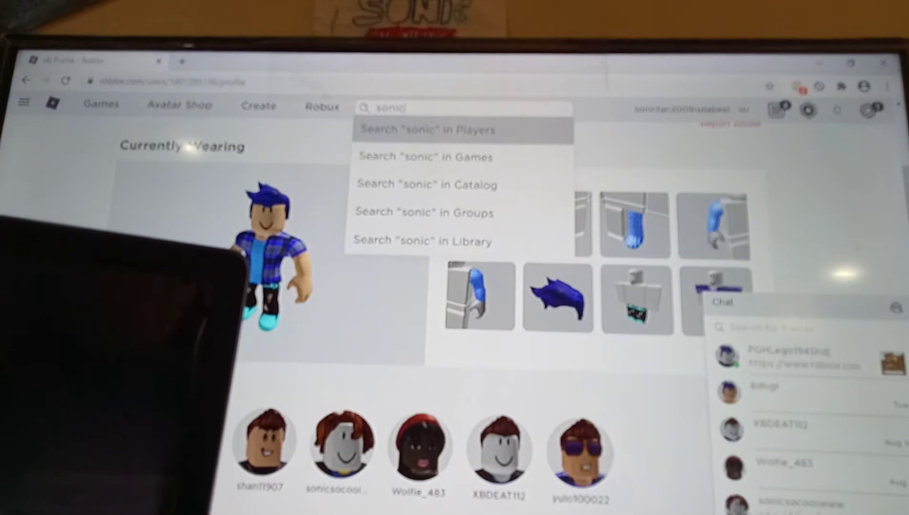
Search games for 'sonic' and open the sonic forces RP page by Nate_Nate08
{"action": "left_click", "coordinate": [409, 164]}
{"action": "scroll", "coordinate": [653, 241], "scroll_direction": "down", "scroll_amount": 3}
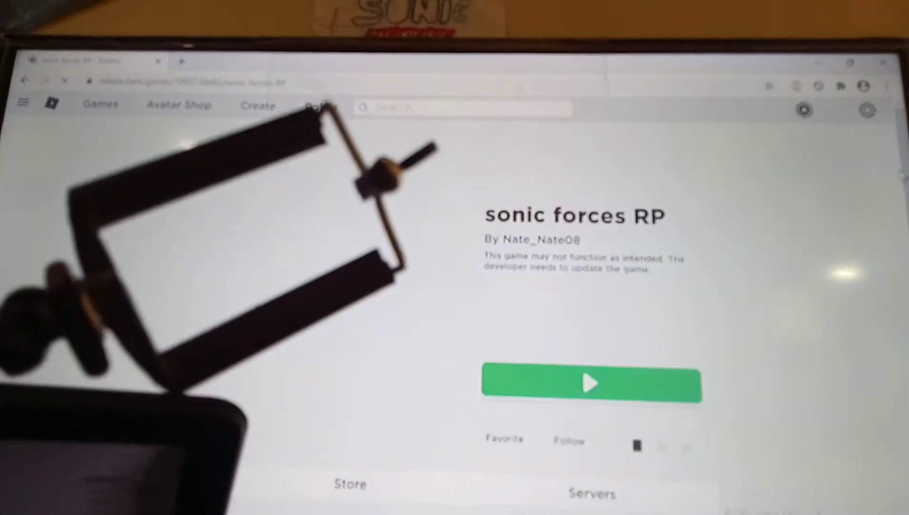
{"action": "scroll", "coordinate": [481, 105], "scroll_direction": "down", "scroll_amount": 1}
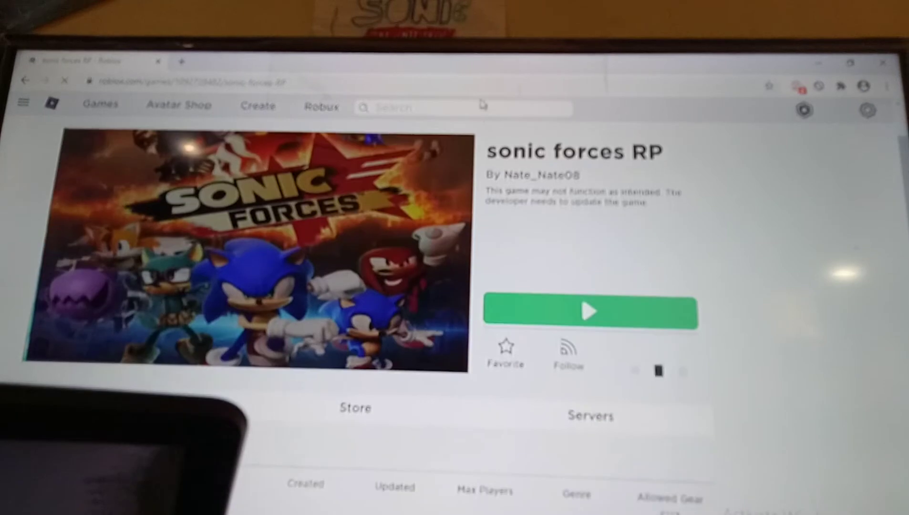
Play sonic forces RP through its checkered green hill levels
{"action": "left_click", "coordinate": [586, 314]}
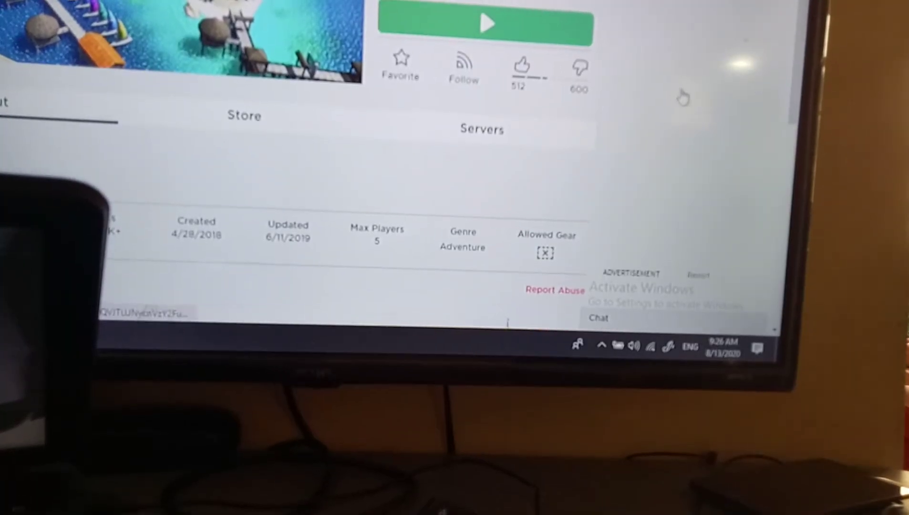
{"action": "scroll", "coordinate": [682, 97], "scroll_direction": "up", "scroll_amount": 3}
Launch Sonic The Hedgehog 2006 [DEMO] by kingethane and spawn as grey Sonic
{"action": "left_click", "coordinate": [510, 183]}
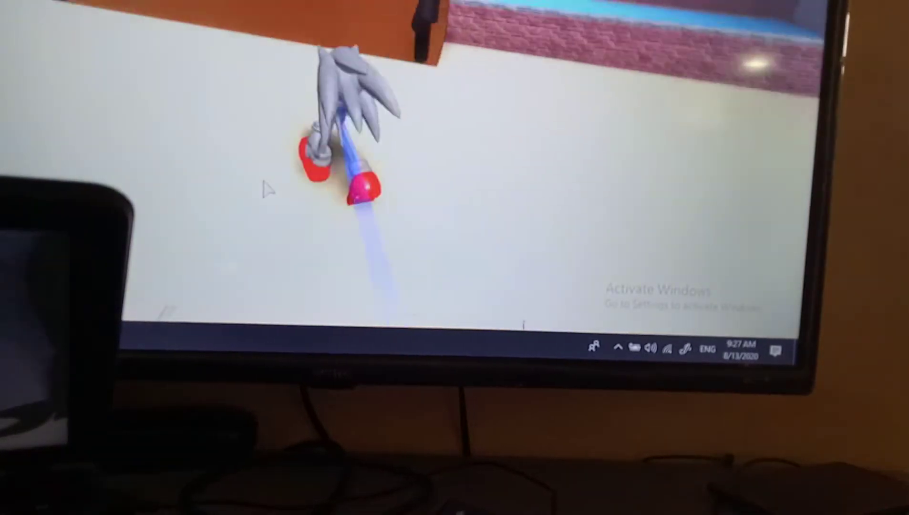
Run Sonic over the wooden bridge and stone block, dropping onto the lower path
{"action": "key", "text": "w"}
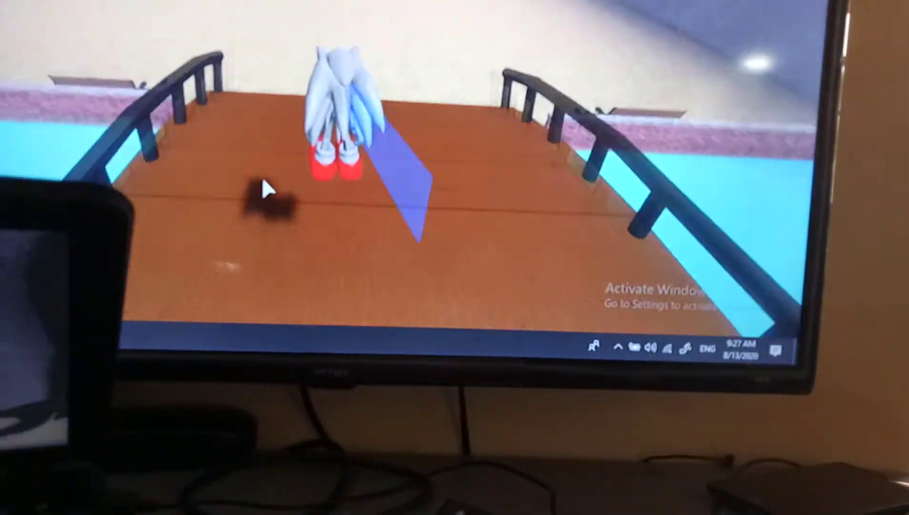
{"action": "key", "text": "w"}
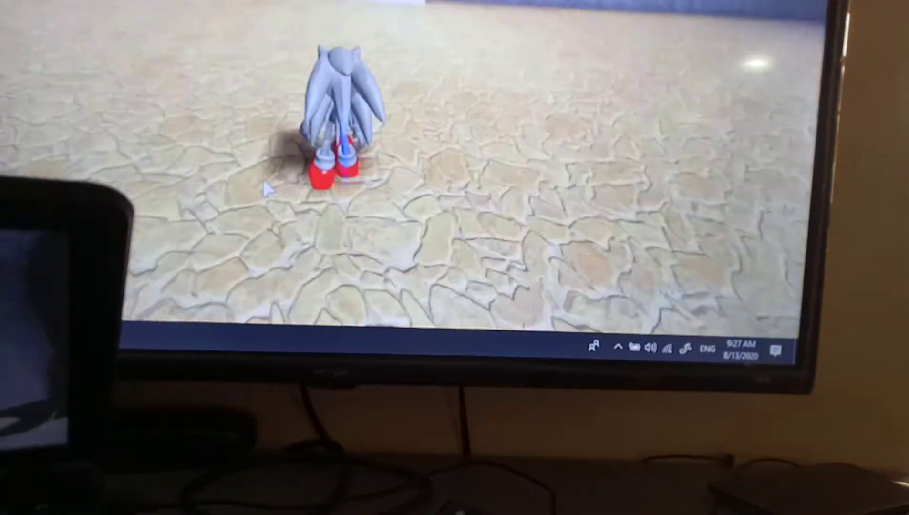
{"action": "key", "text": "w"}
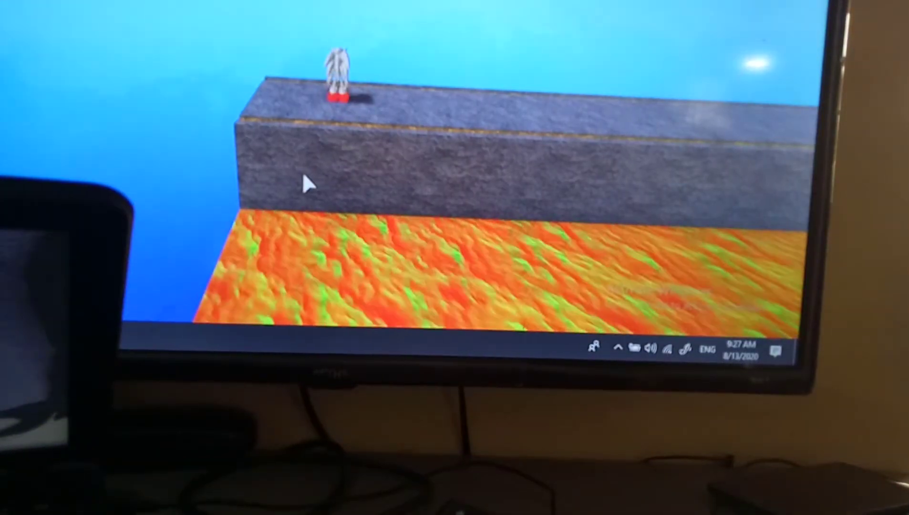
{"action": "scroll", "coordinate": [299, 156], "scroll_direction": "up", "scroll_amount": 3}
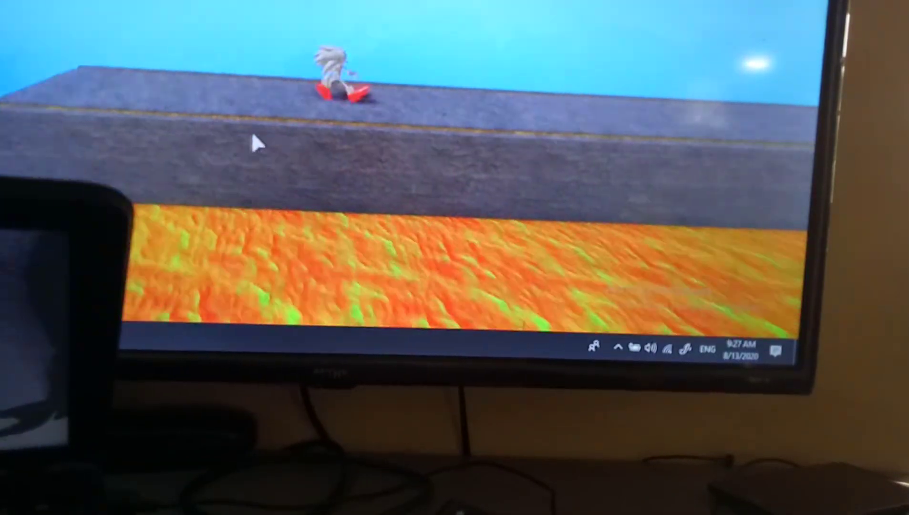
{"action": "key", "text": "d"}
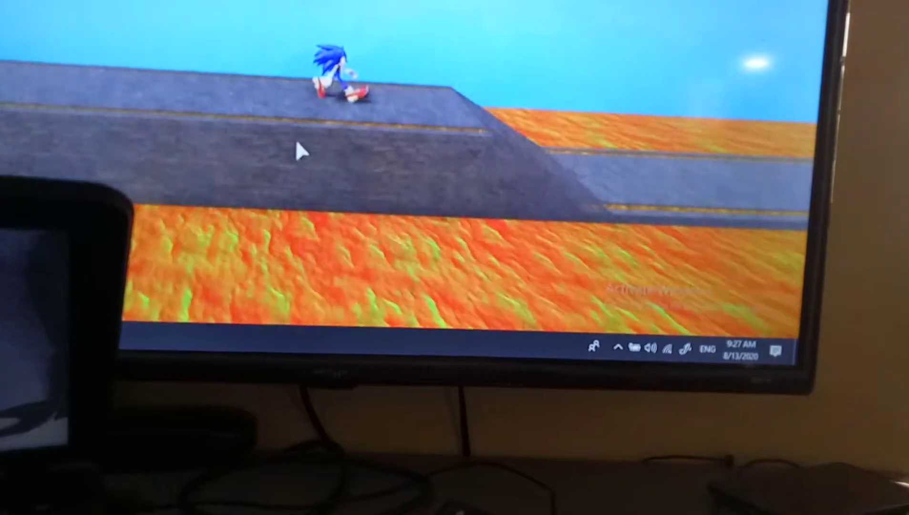
{"action": "key", "text": "d"}
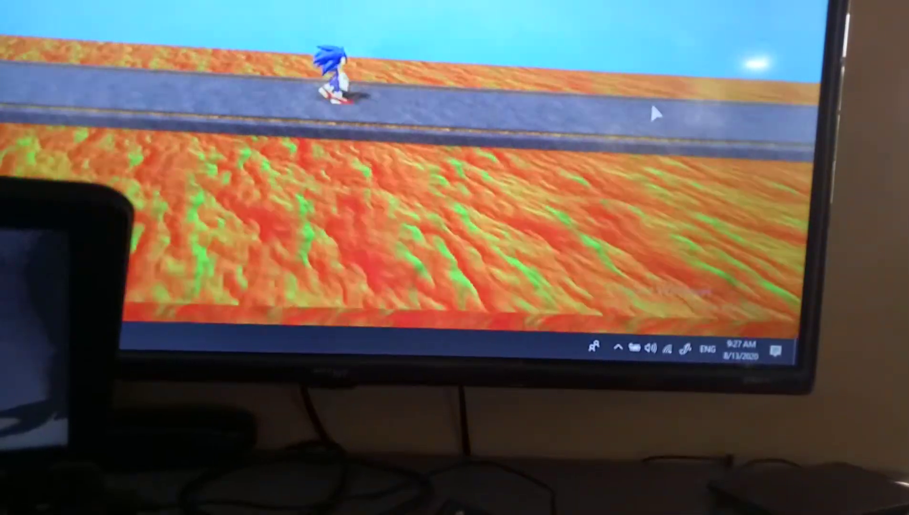
{"action": "key", "text": "d"}
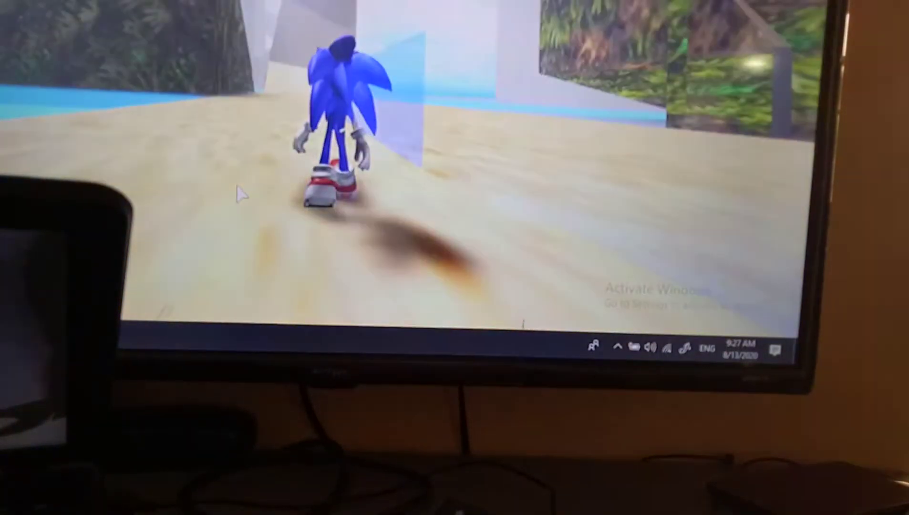
{"action": "key", "text": "w"}
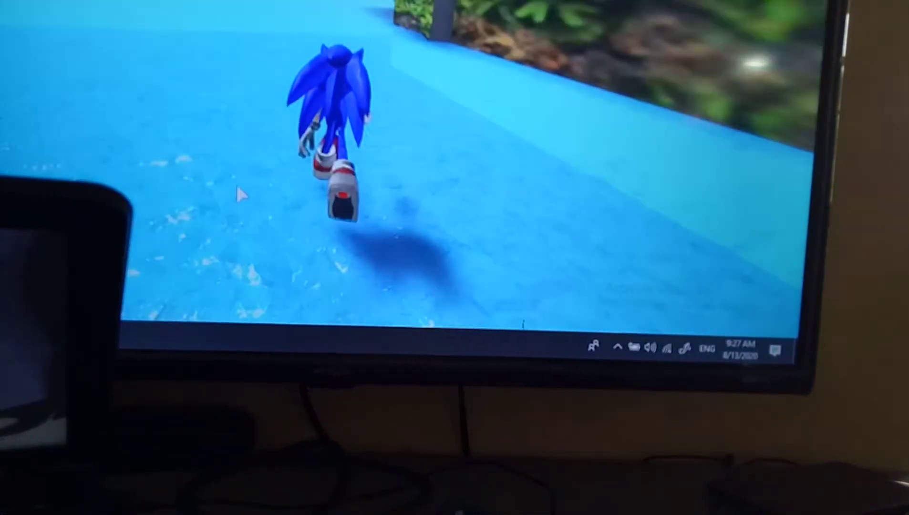
{"action": "key", "text": "w"}
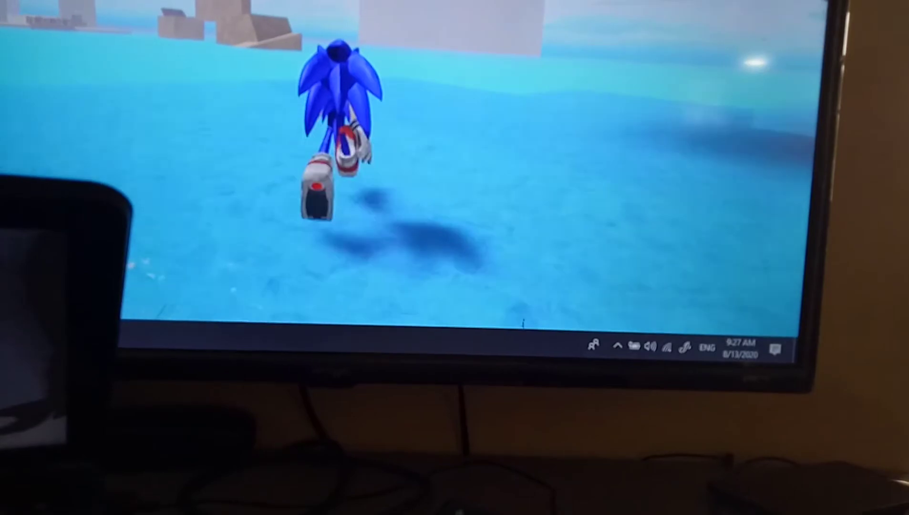
Run Sonic along the sandy path onto the blue floor and jump
{"action": "key", "text": "space"}
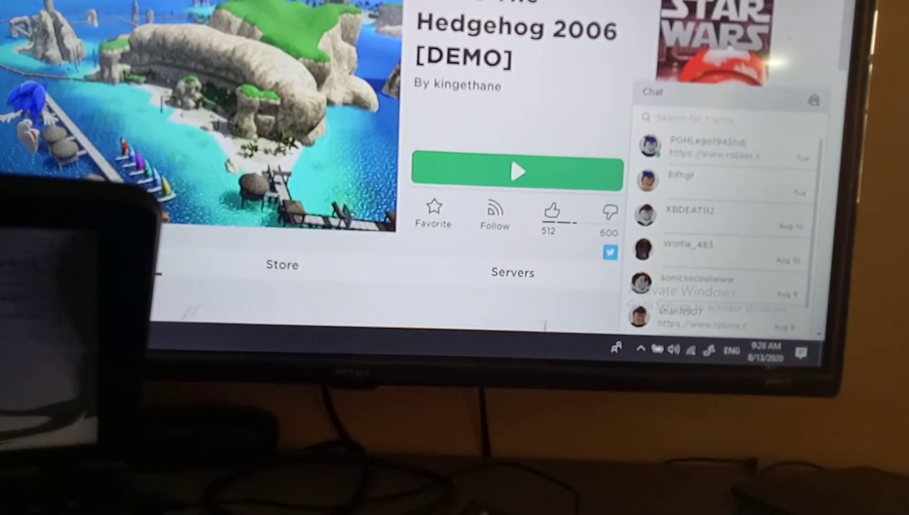
Go back from the Sonic 2006 demo page to the Sonic search results grid
{"action": "key", "text": "alt+Left"}
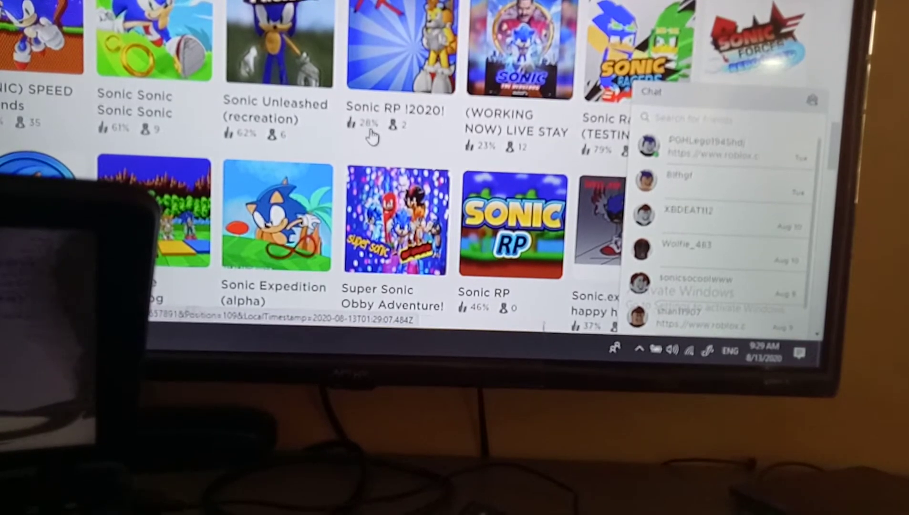
Open the Sonic RP game page and launch it into the spawn room
{"action": "left_click", "coordinate": [395, 111]}
{"action": "scroll", "coordinate": [417, 90], "scroll_direction": "down", "scroll_amount": 3}
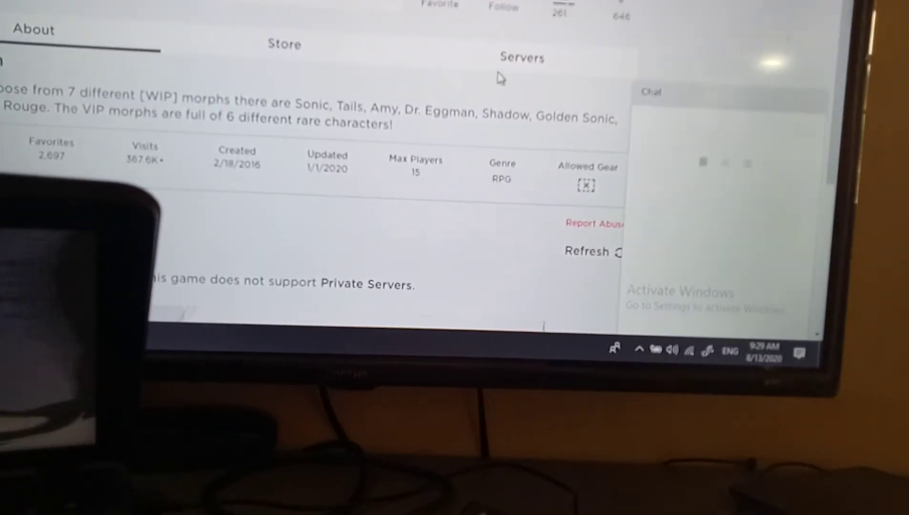
{"action": "scroll", "coordinate": [610, 226], "scroll_direction": "up", "scroll_amount": 3}
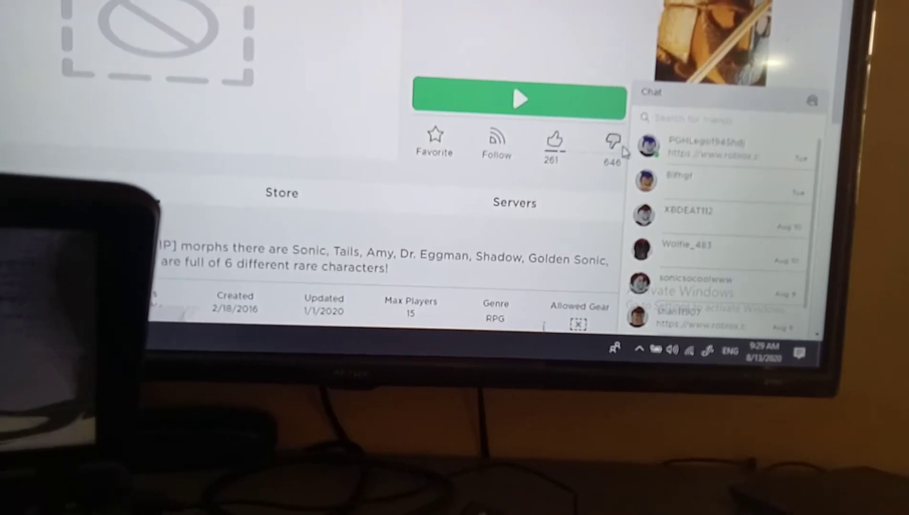
{"action": "left_click", "coordinate": [574, 99]}
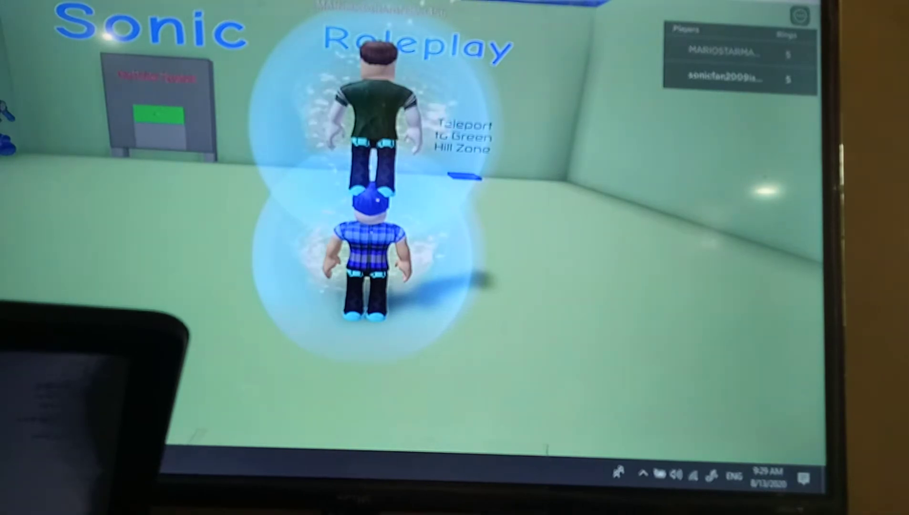
Walk to the character statues, morph into Sonic on the blue pad, then enter the corridor
{"action": "key", "text": "Right"}
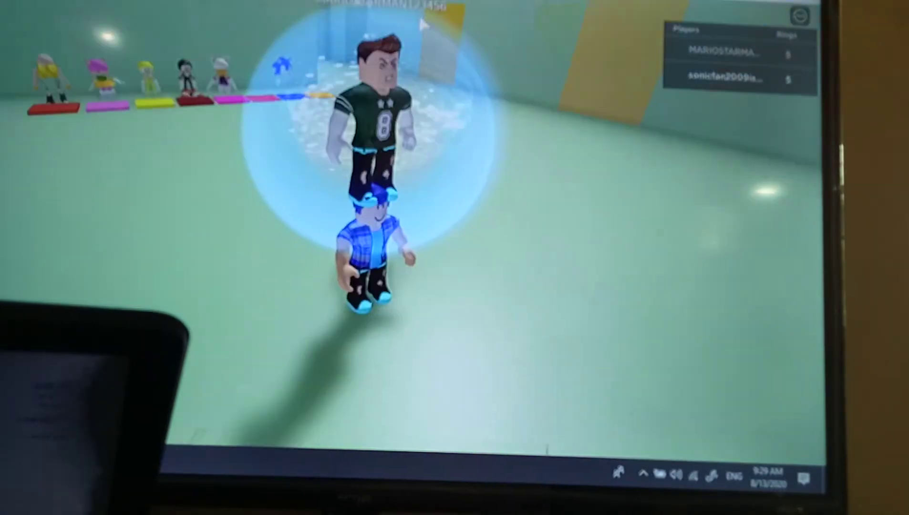
{"action": "key", "text": "Left"}
{"action": "key", "text": "Left"}
{"action": "key", "text": "Left"}
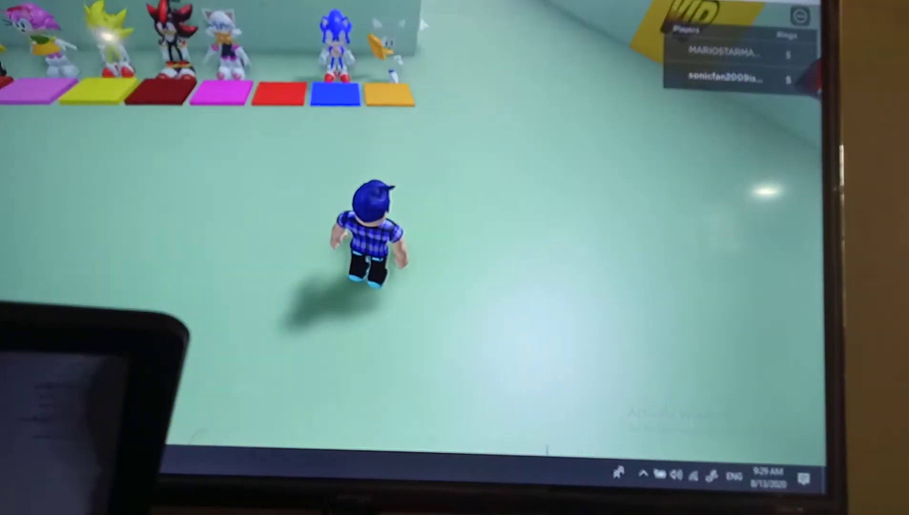
{"action": "scroll", "coordinate": [424, 27], "scroll_direction": "up", "scroll_amount": 2}
{"action": "key", "text": "w"}
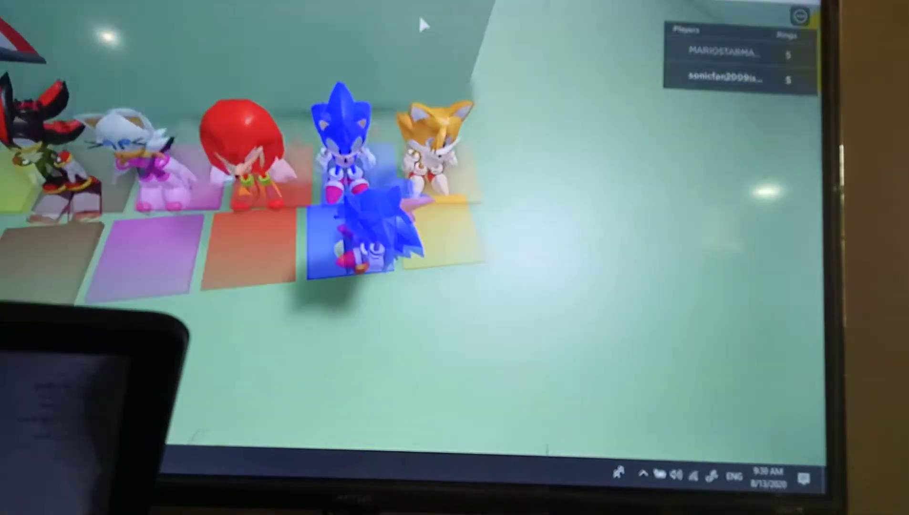
{"action": "key", "text": "s"}
{"action": "key", "text": "w"}
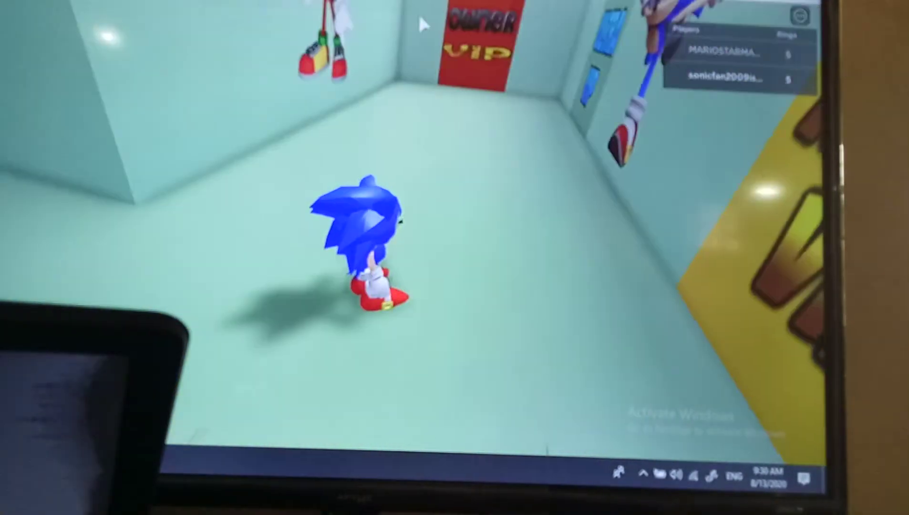
{"action": "scroll", "coordinate": [416, 57], "scroll_direction": "down", "scroll_amount": 10}
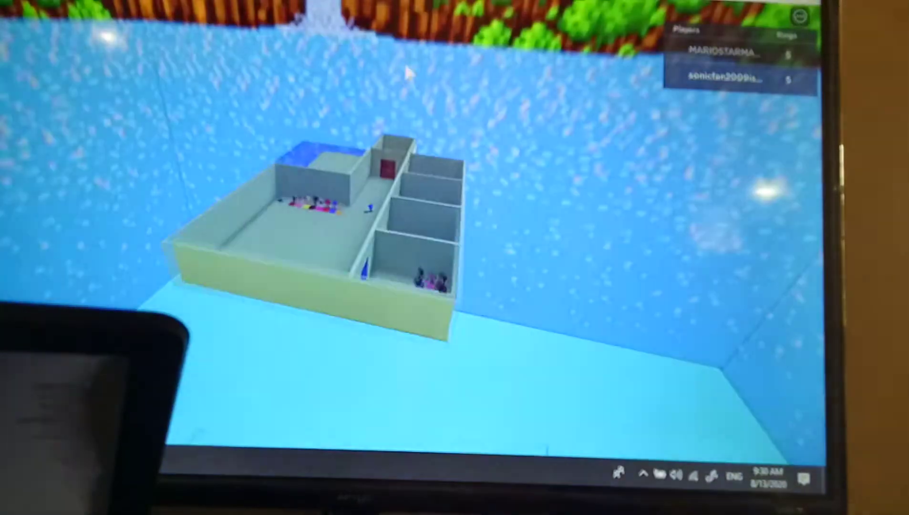
{"action": "scroll", "coordinate": [431, 63], "scroll_direction": "up", "scroll_amount": 5}
{"action": "scroll", "coordinate": [431, 68], "scroll_direction": "up", "scroll_amount": 5}
{"action": "scroll", "coordinate": [431, 68], "scroll_direction": "down", "scroll_amount": 6}
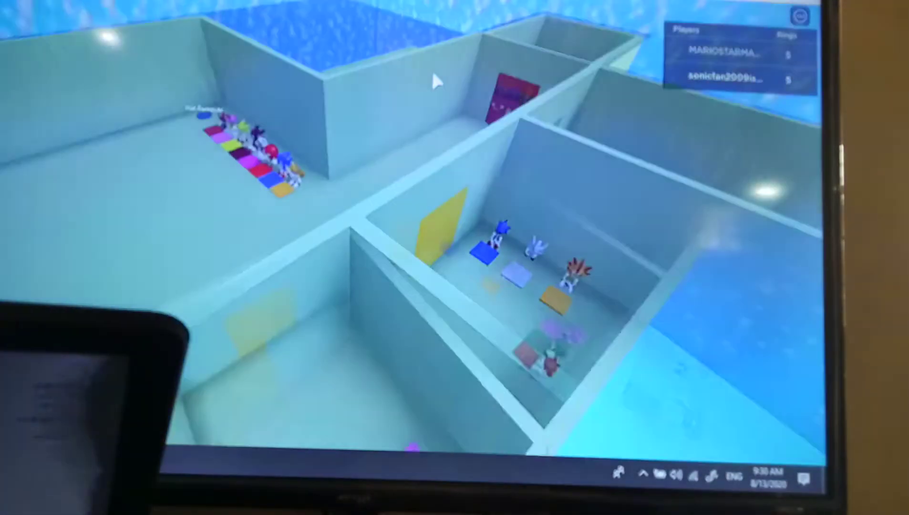
{"action": "scroll", "coordinate": [458, 53], "scroll_direction": "up", "scroll_amount": 3}
{"action": "scroll", "coordinate": [460, 57], "scroll_direction": "up", "scroll_amount": 3}
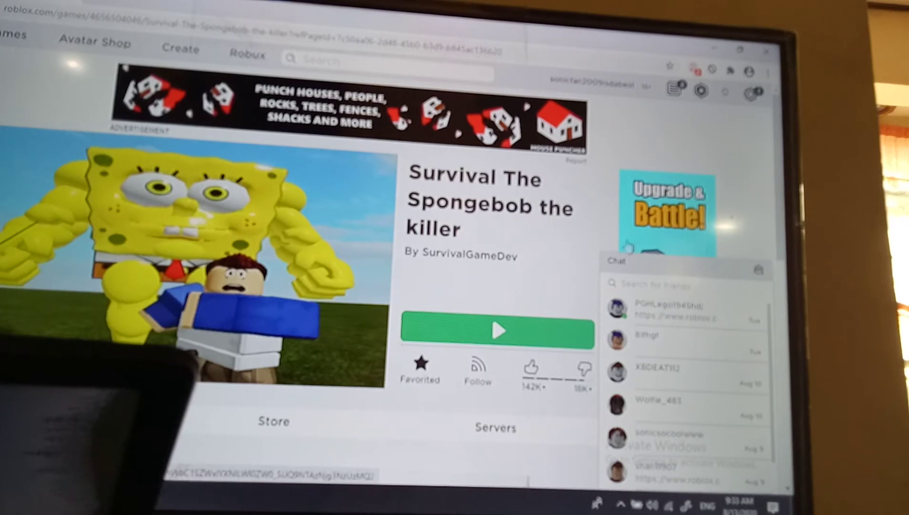
{"action": "scroll", "coordinate": [541, 360], "scroll_direction": "down", "scroll_amount": 1}
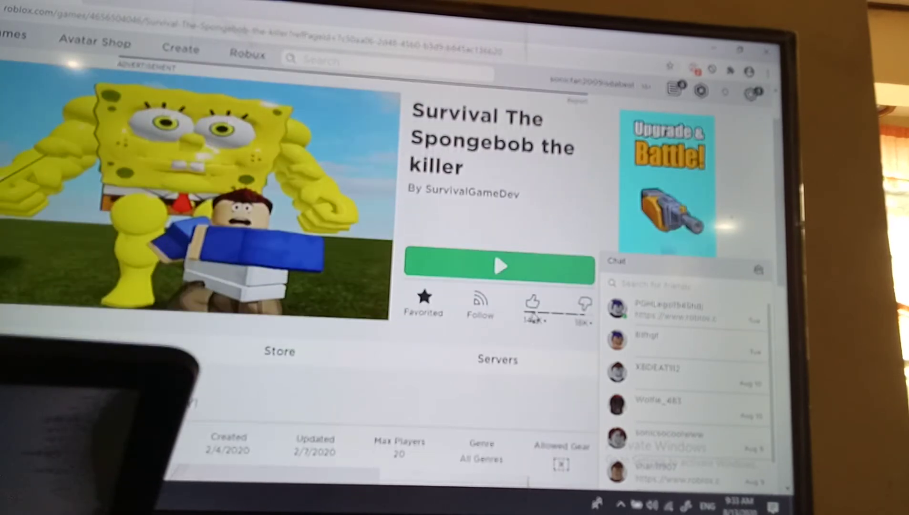
Start Survival The Spongebob the killer from its game page
{"action": "left_click", "coordinate": [529, 281]}
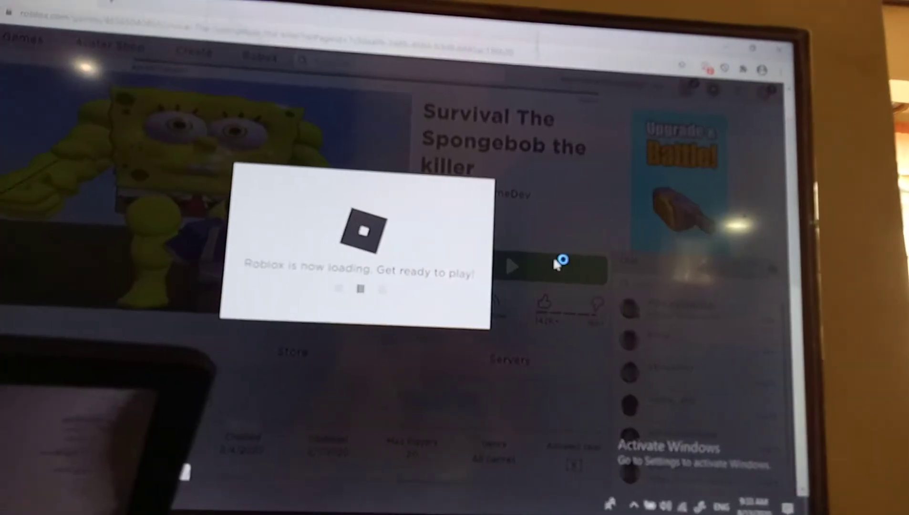
Run into the parachute room and collect two parachutes from the pad
{"action": "key", "text": "w"}
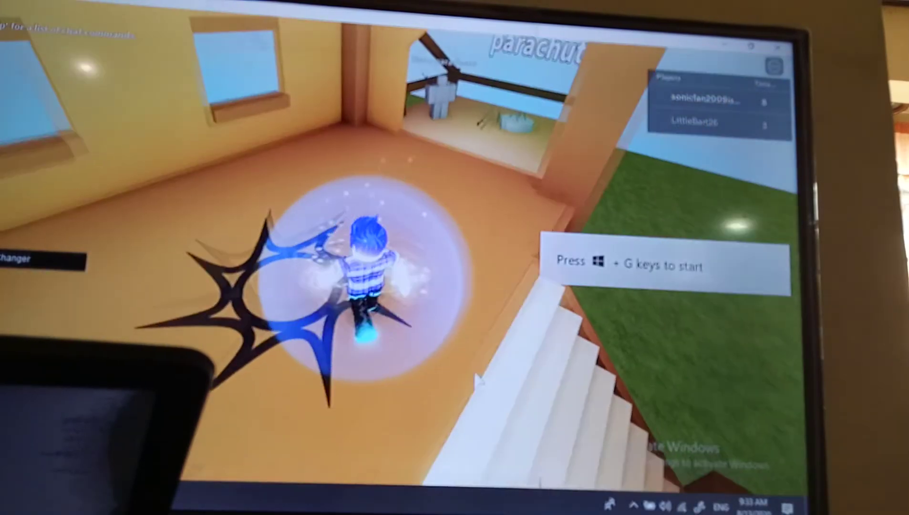
{"action": "key", "text": "w"}
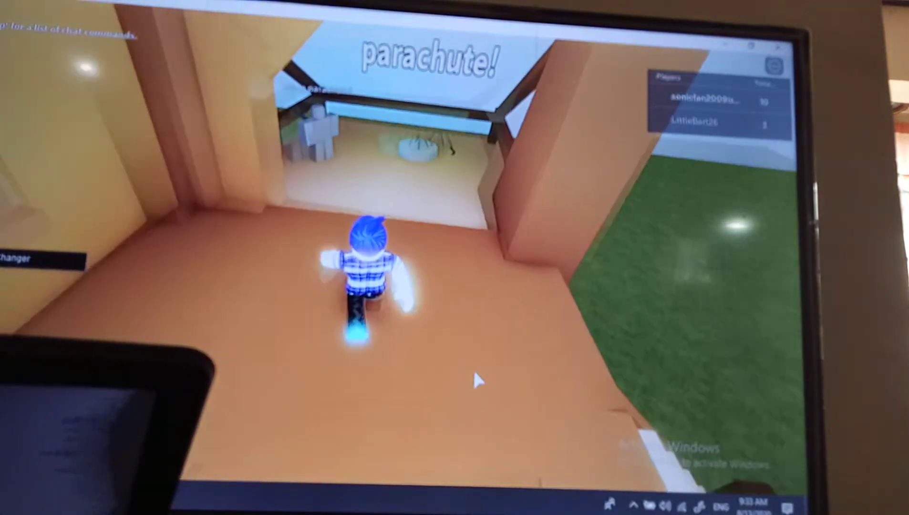
{"action": "key", "text": "w"}
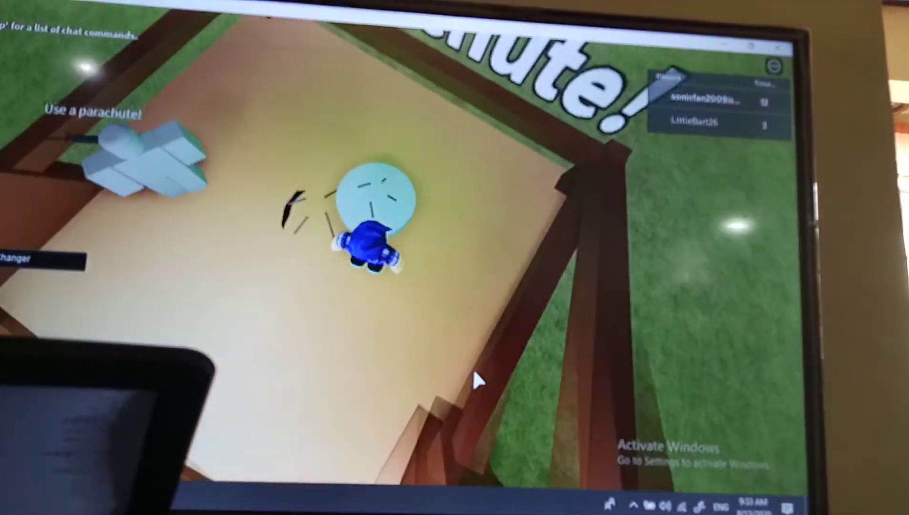
{"action": "key", "text": "Left"}
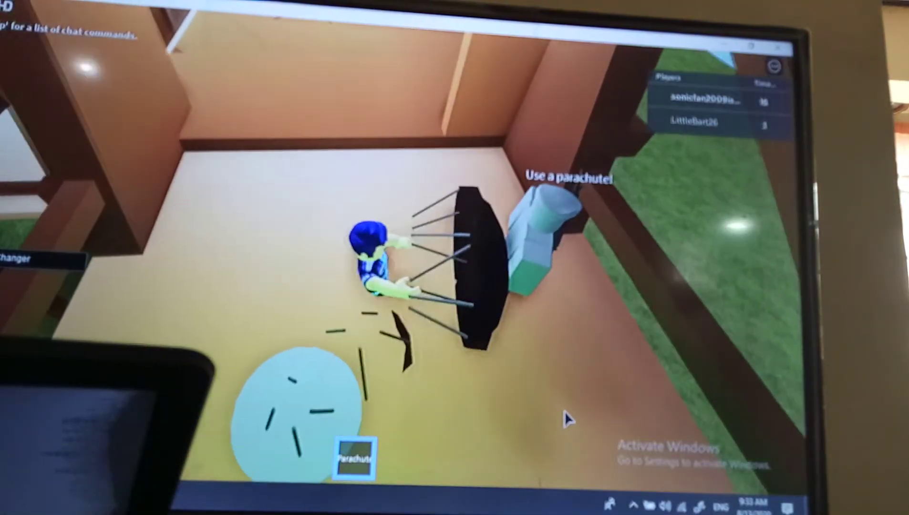
{"action": "key", "text": "w"}
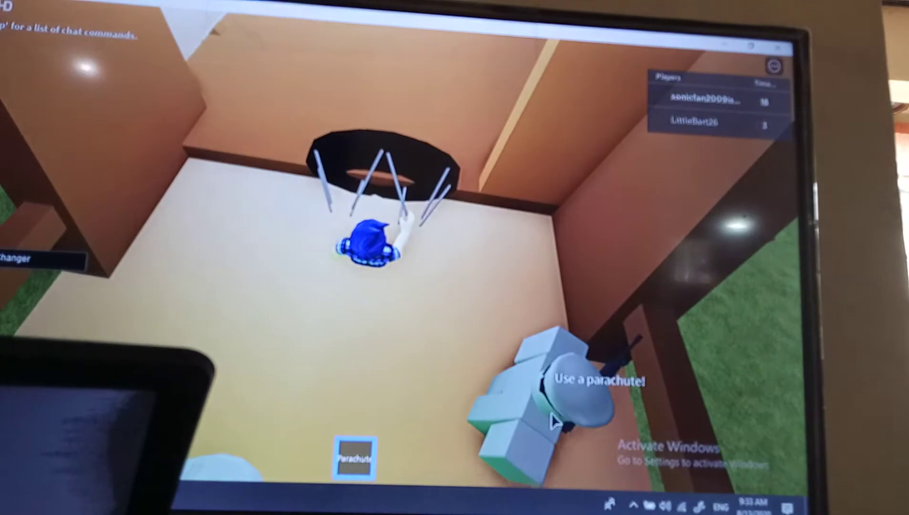
{"action": "key", "text": "w"}
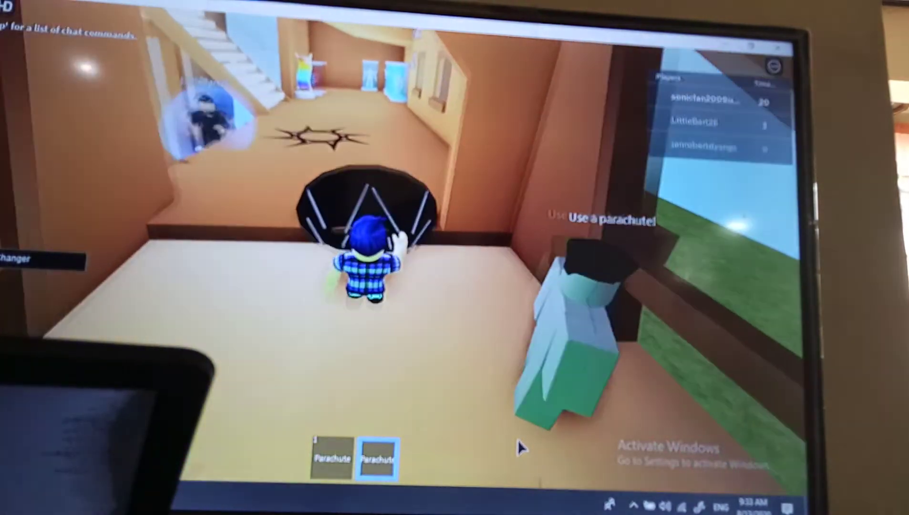
Walk down the hallway to the display cases and spring pads
{"action": "key", "text": "Left"}
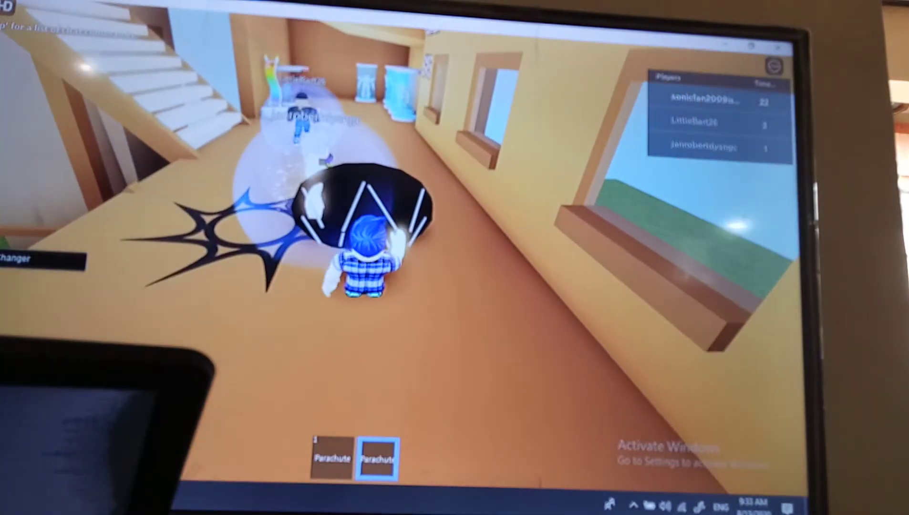
{"action": "key", "text": "w"}
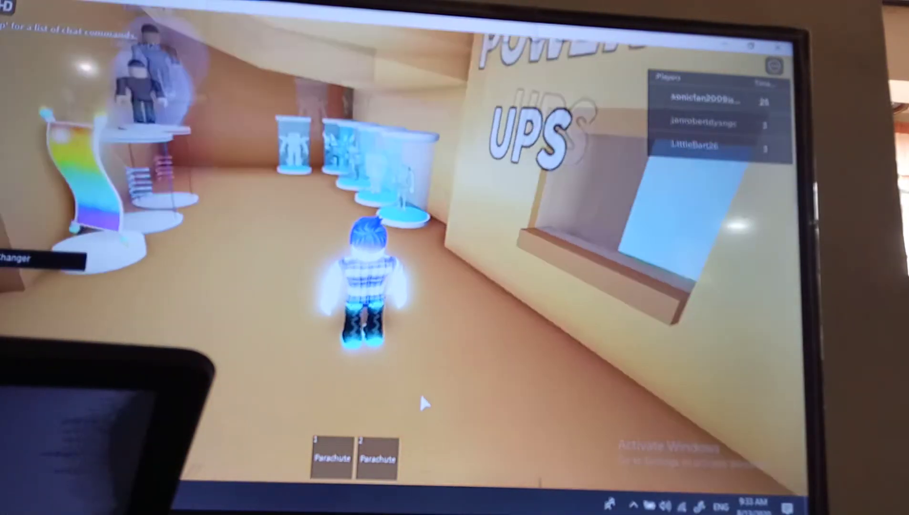
{"action": "key", "text": "Left"}
{"action": "key", "text": "Right"}
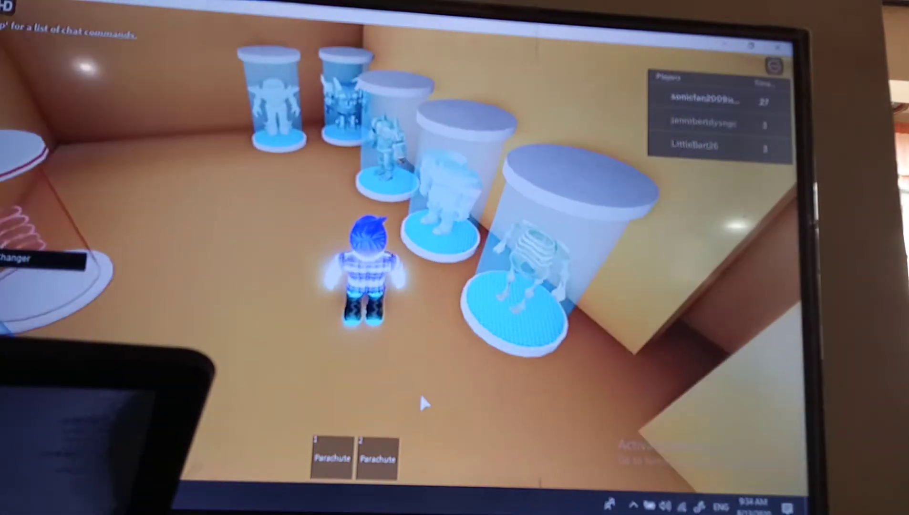
{"action": "key", "text": "Left"}
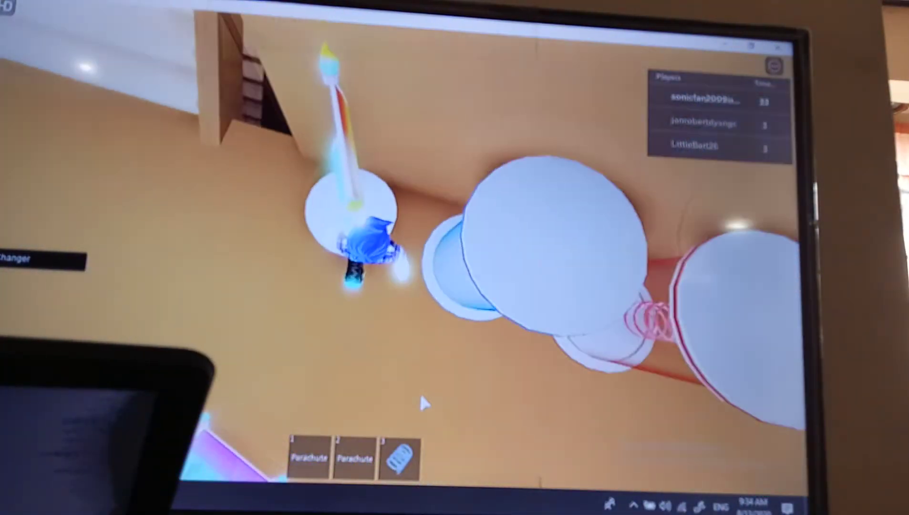
Equip the rainbow carpet from hotbar slot 4 and ride it toward the treehouse
{"action": "key", "text": "4"}
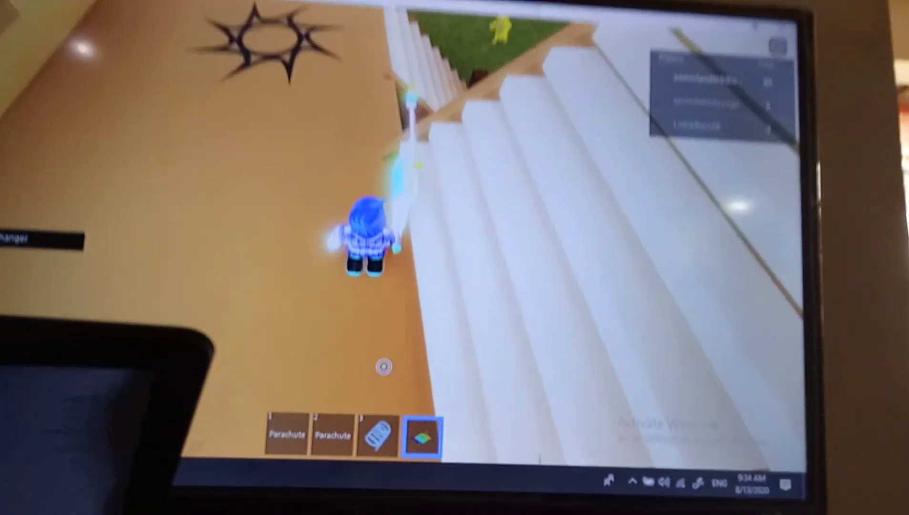
{"action": "key", "text": "w"}
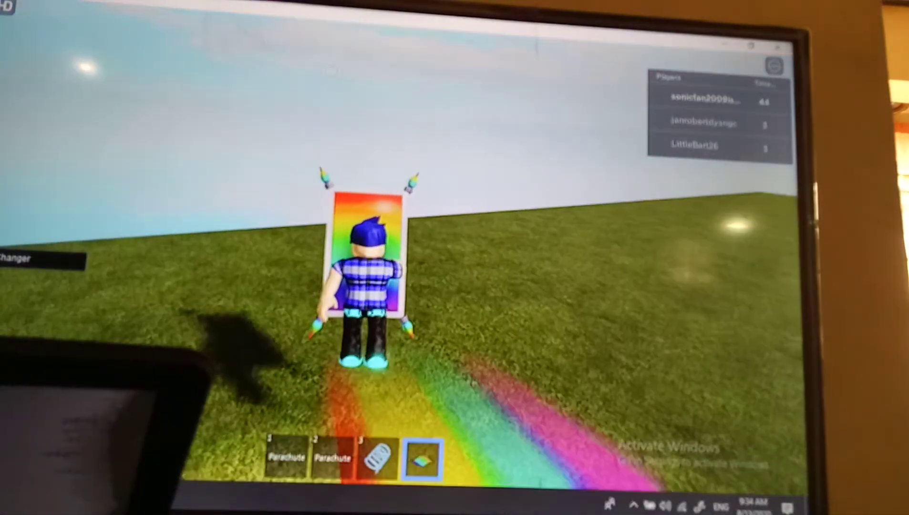
{"action": "key", "text": "a"}
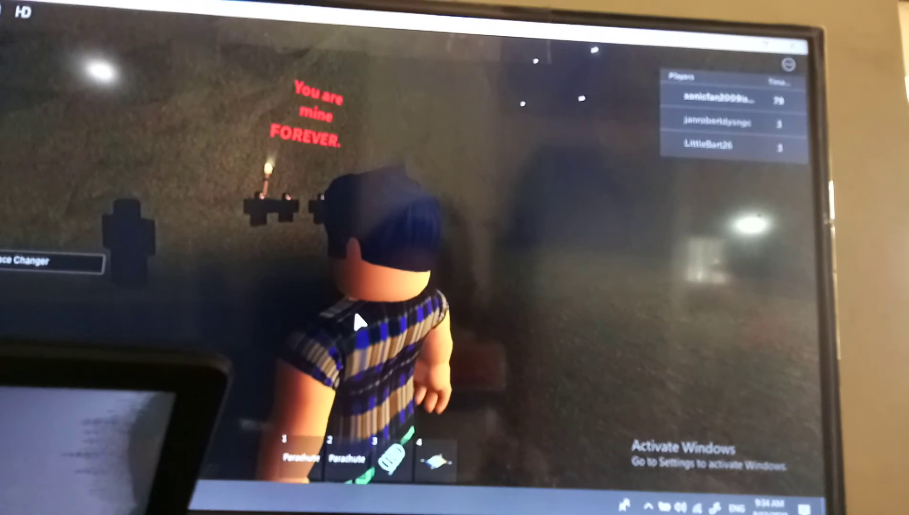
Walk up to the wall reading 'You are mine FOREVER.' and meet the smiling killer
{"action": "key", "text": "w"}
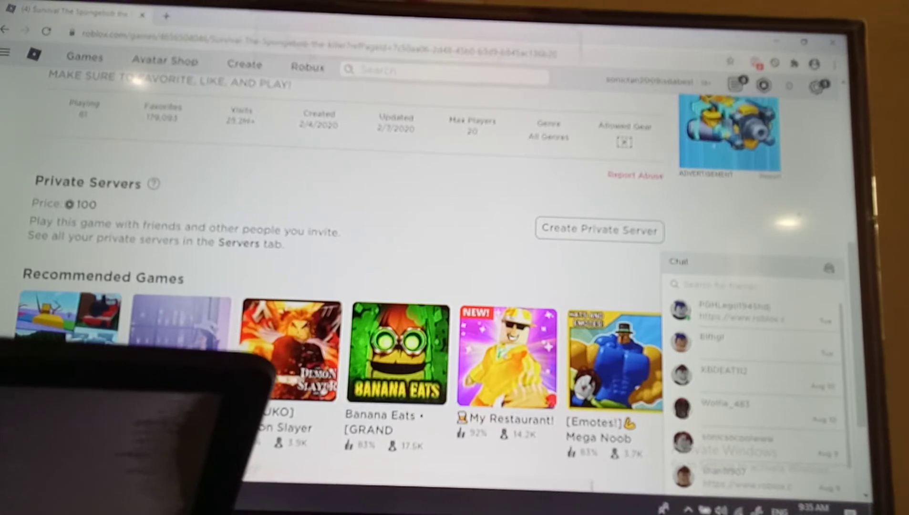
{"action": "scroll", "coordinate": [27, 71], "scroll_direction": "up", "scroll_amount": 2}
{"action": "scroll", "coordinate": [28, 71], "scroll_direction": "up", "scroll_amount": 3}
{"action": "scroll", "coordinate": [27, 71], "scroll_direction": "up", "scroll_amount": 1}
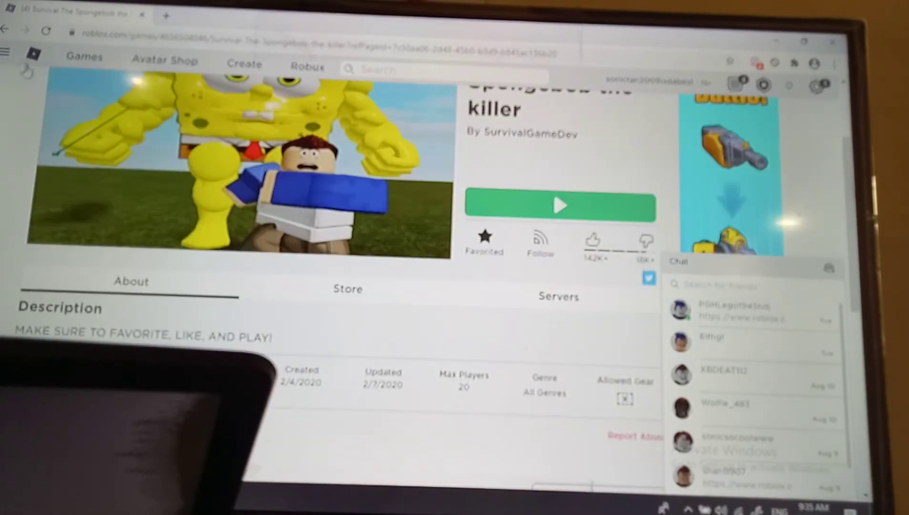